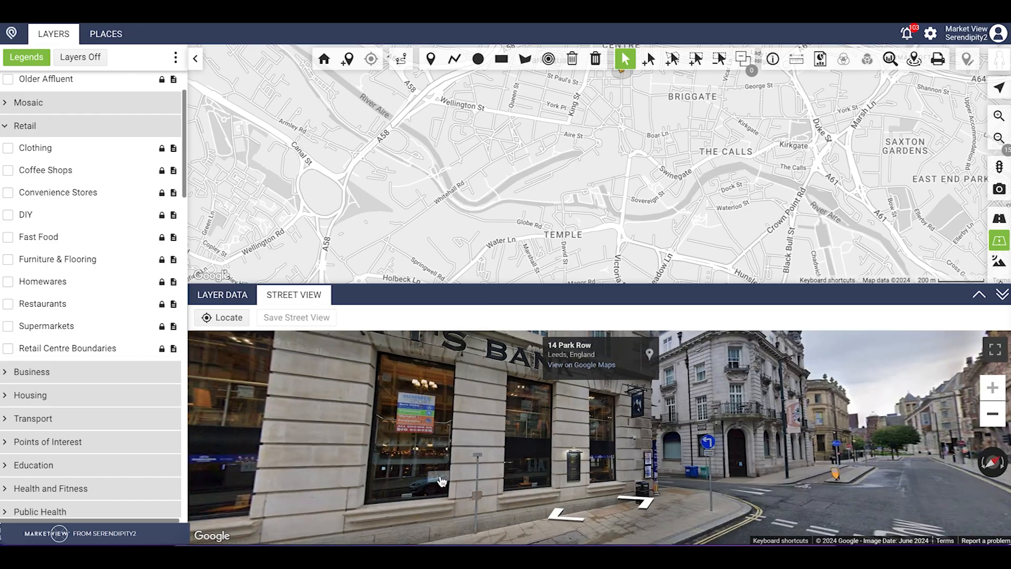
left_click_drag(452, 501, 647, 506)
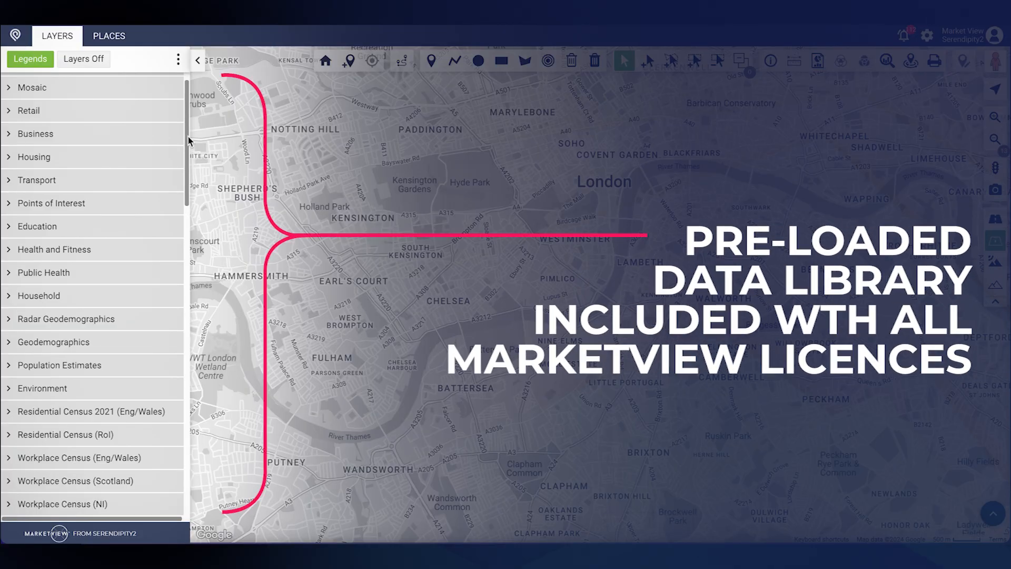
Scroll down the Layers panel toward the Education layer category.
left_click_drag(188, 140, 188, 172)
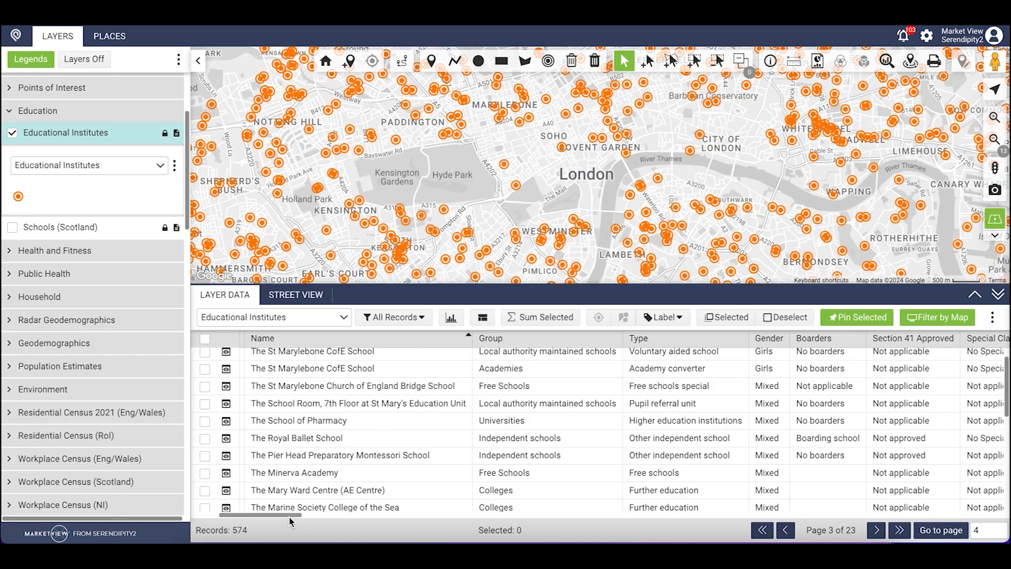
Scroll the Educational Institutes data table columns sideways.
left_click_drag(289, 516, 374, 513)
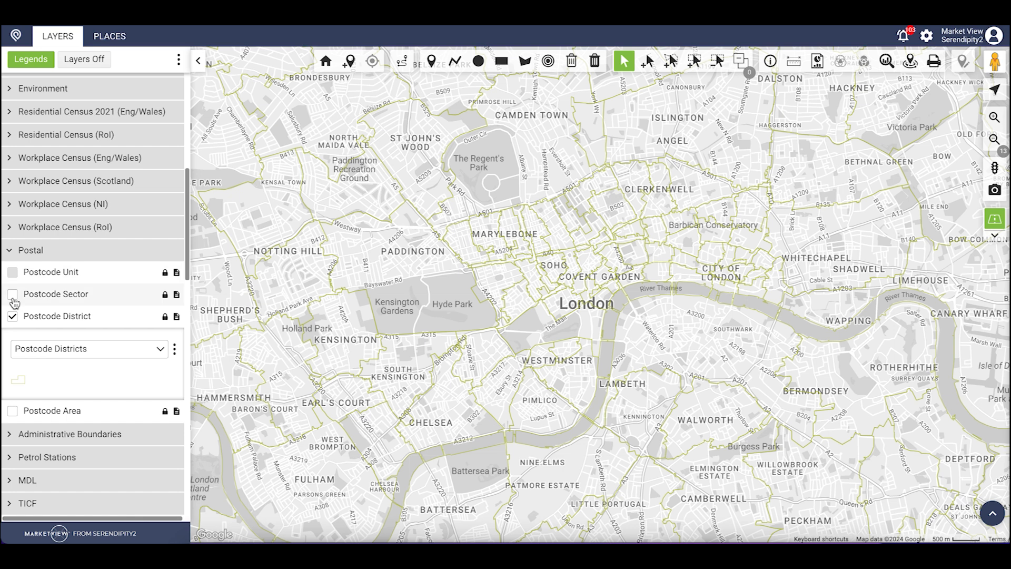
Show Postcode Sector boundaries on the London map.
left_click(13, 295)
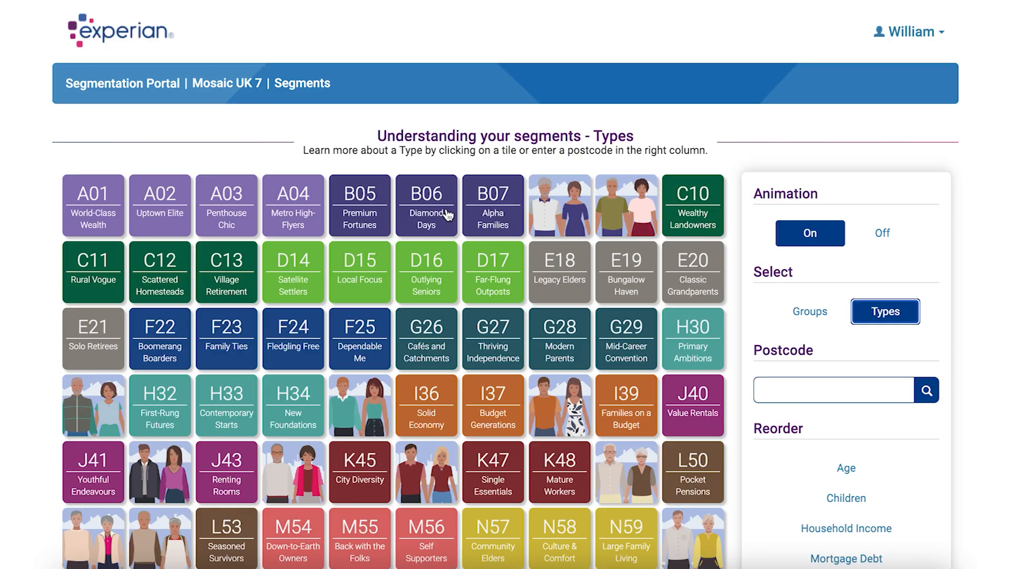
Open the F25 Dependable Me Mosaic type profile and scroll through its key features.
left_click(355, 336)
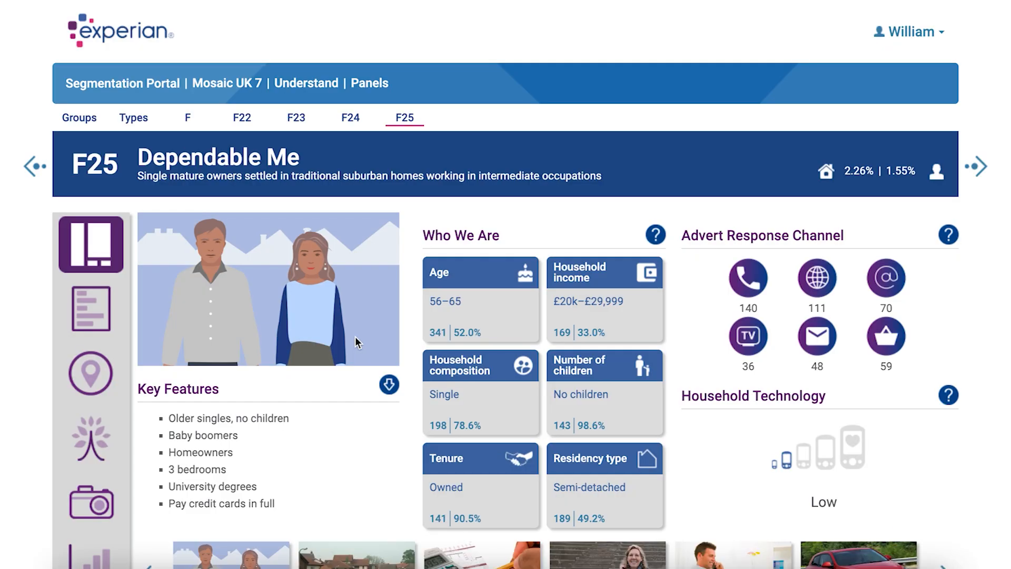
scroll(354, 342, "down", 3)
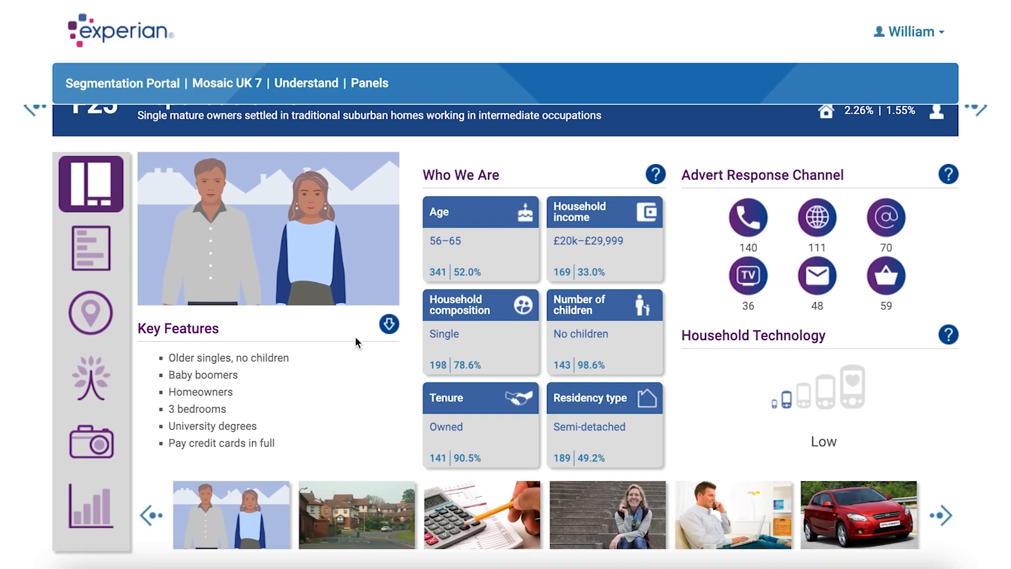
scroll(356, 342, "down", 1)
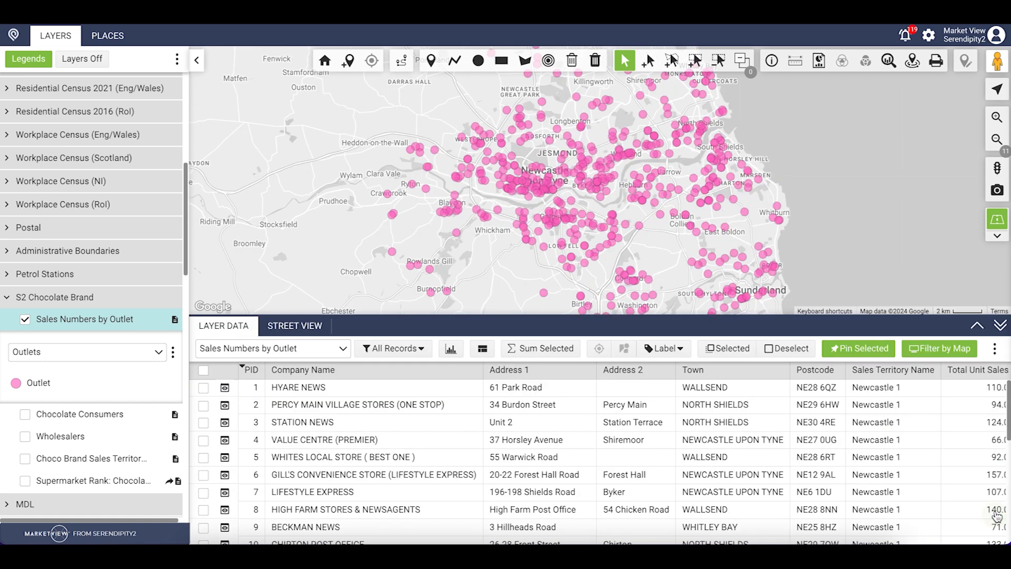
Open the outlet layer's data table, scroll its columns, and turn on the Chocolate Consumers heatmap.
left_click(995, 515)
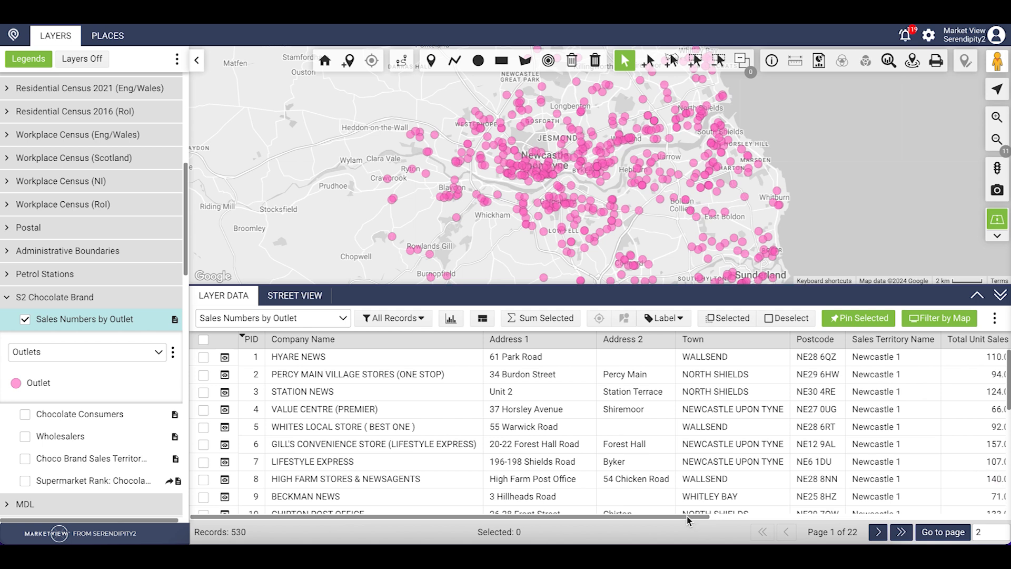
left_click_drag(688, 516, 991, 500)
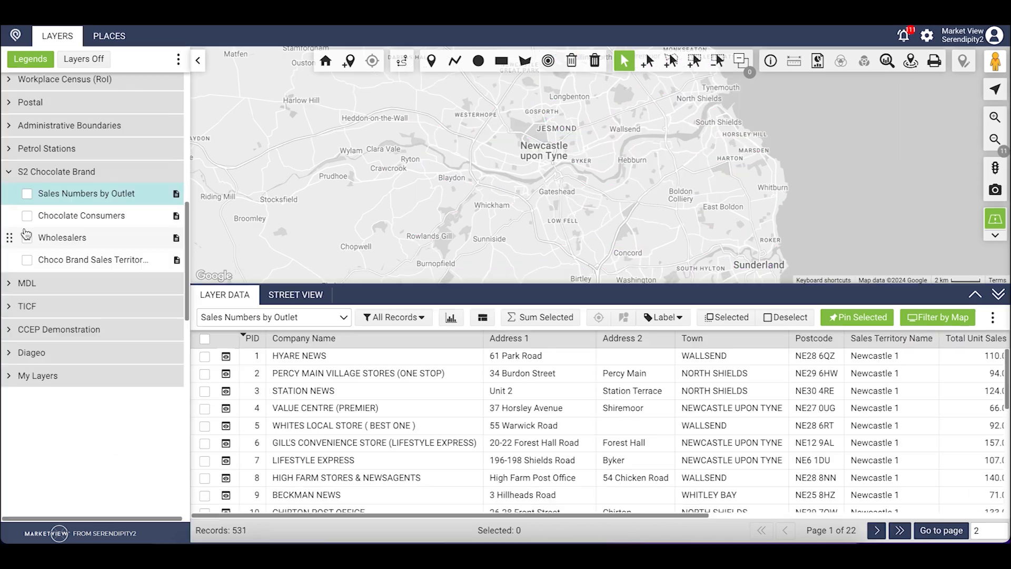
left_click(67, 217)
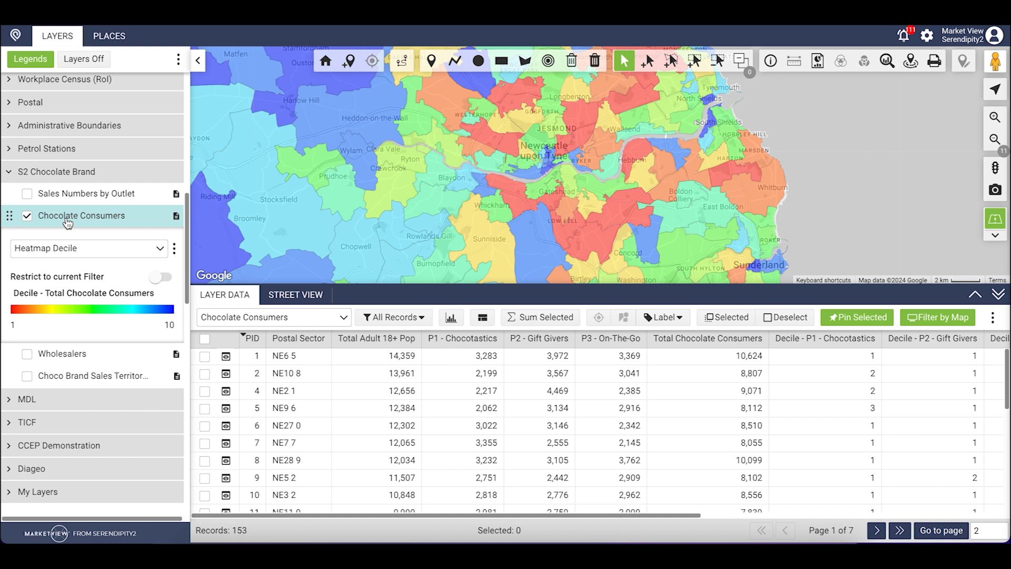
left_click(27, 215)
left_click(26, 238)
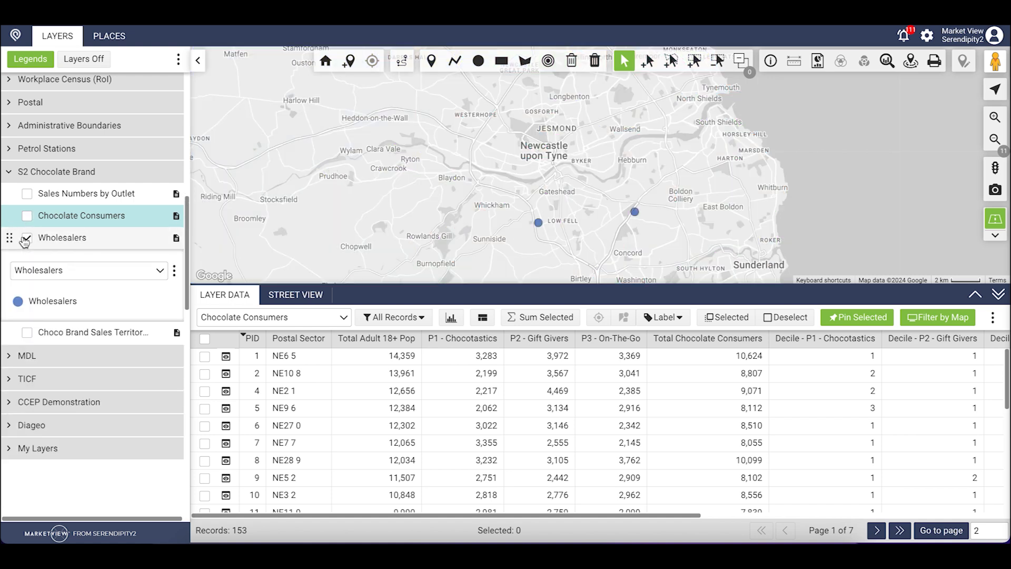
left_click(27, 333)
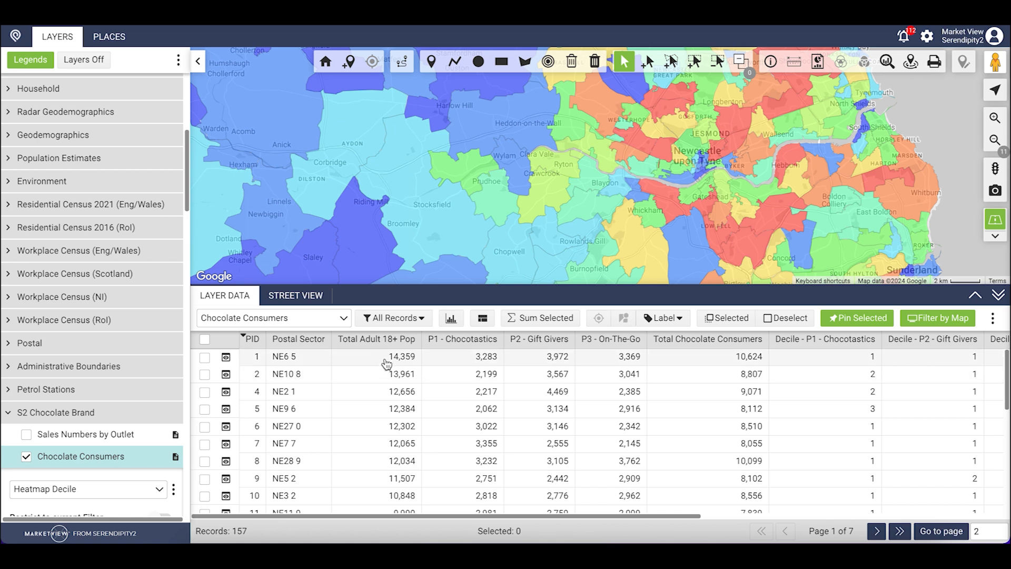
Hide the data table, zoom into Gateshead and select the Leam Lane postal sector.
left_click(998, 295)
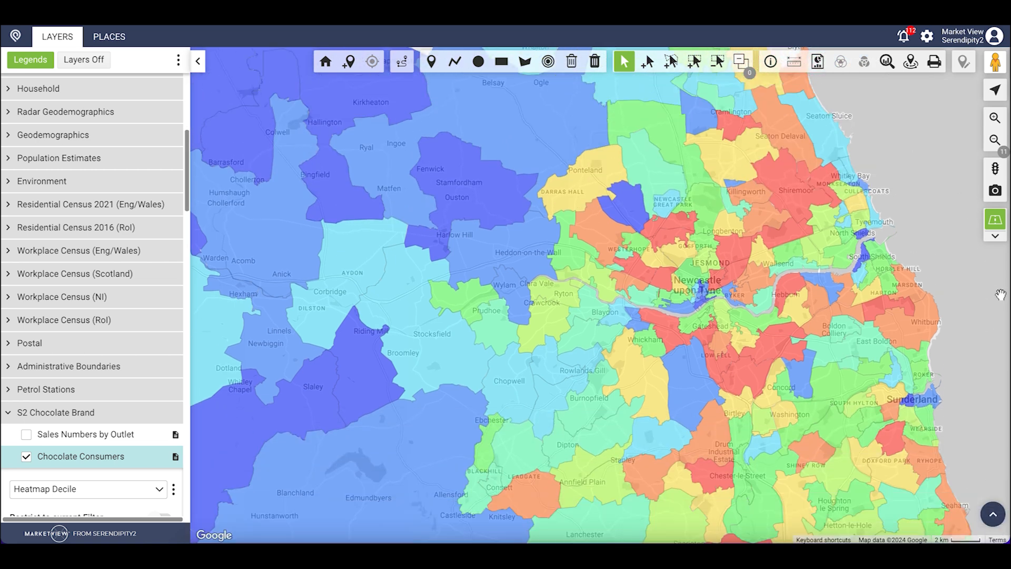
left_click(802, 357)
scroll(803, 357, "up", 1)
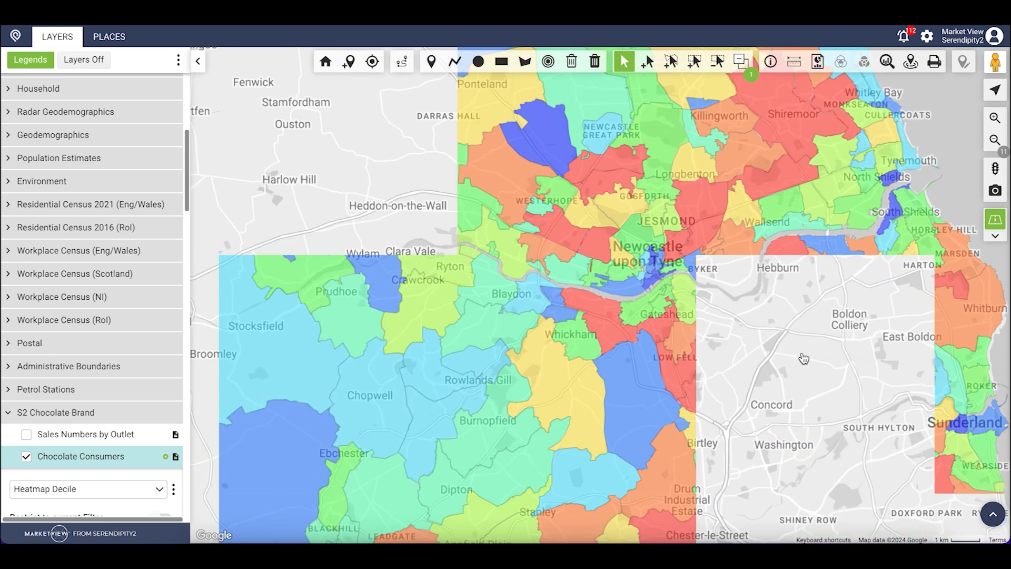
scroll(761, 342, "up", 2)
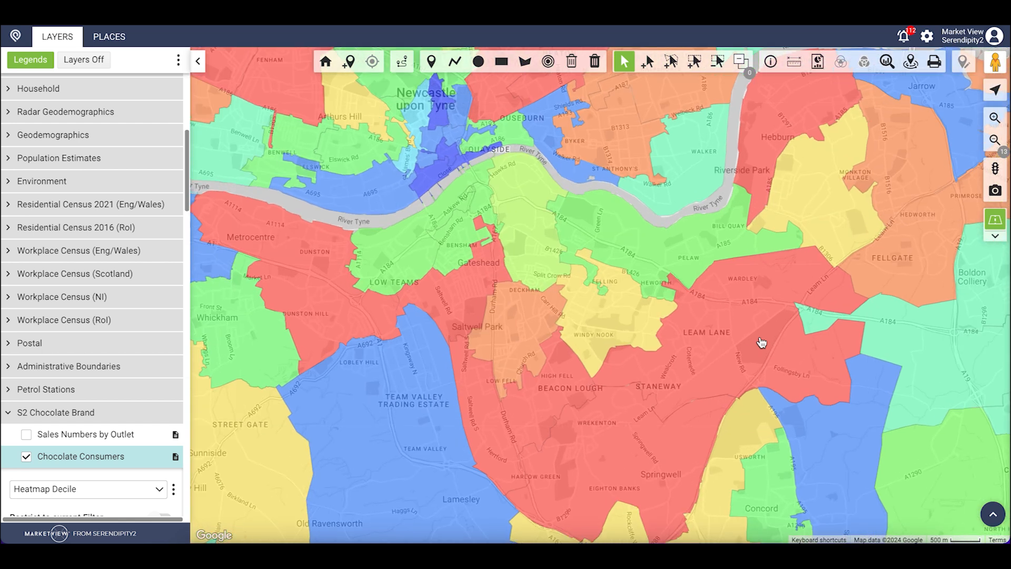
left_click(762, 342)
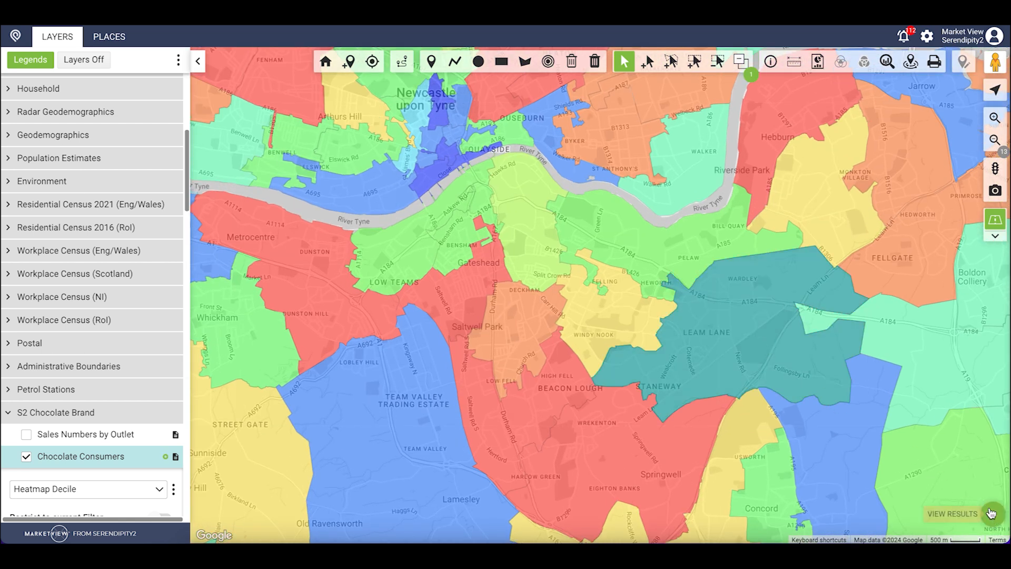
List the selected sector and review the full Chocolate Consumers record for NE10 8.
left_click(991, 514)
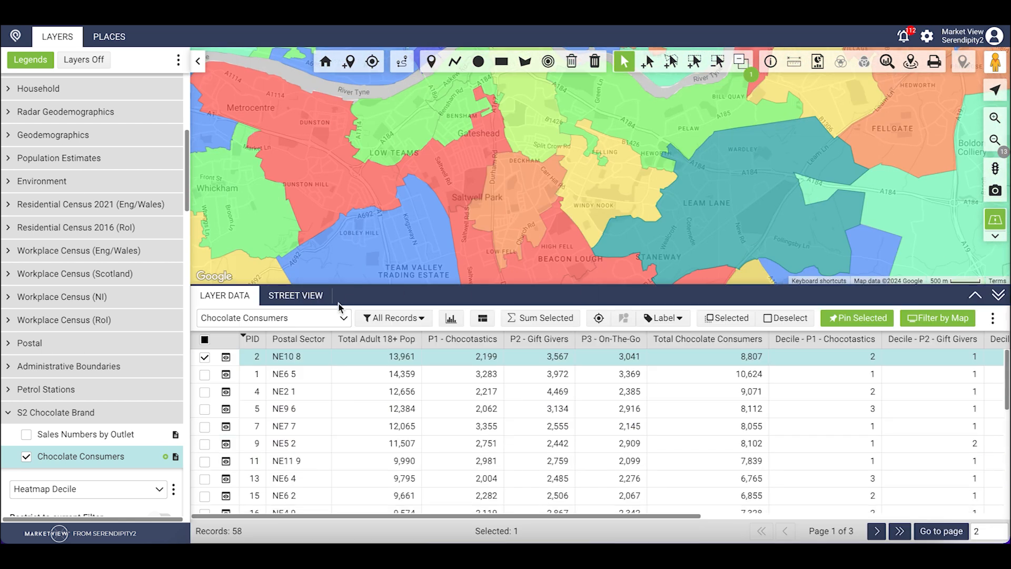
left_click(225, 358)
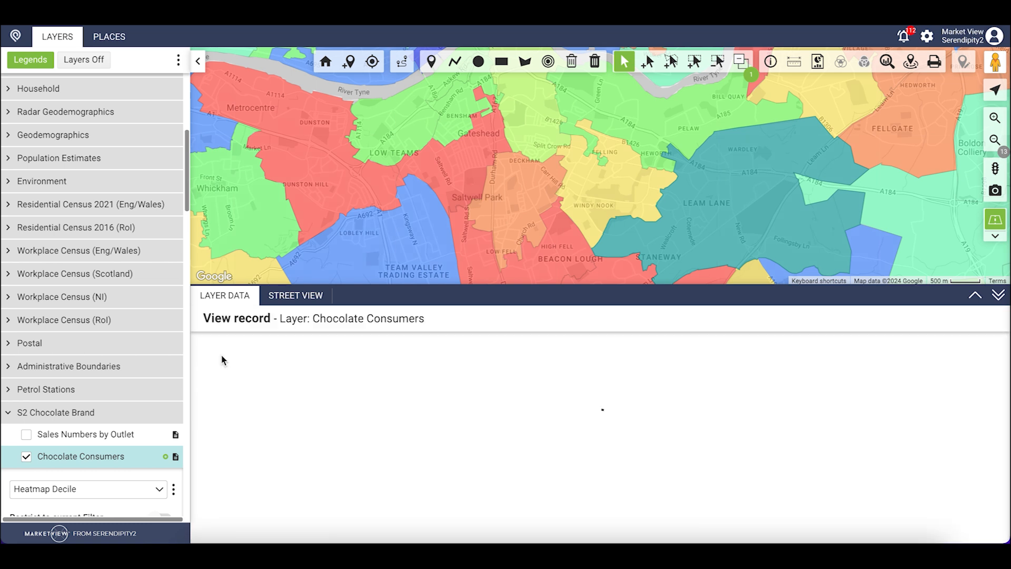
scroll(400, 441, "down", 2)
scroll(401, 440, "down", 3)
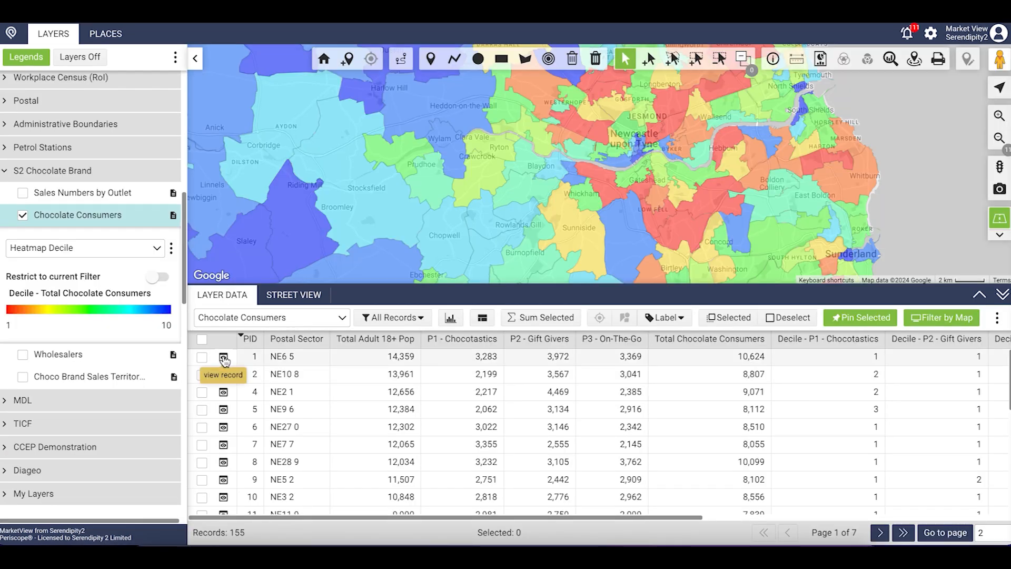
Open and scroll through the full record for sector NE6 5.
left_click(223, 359)
scroll(490, 429, "down", 2)
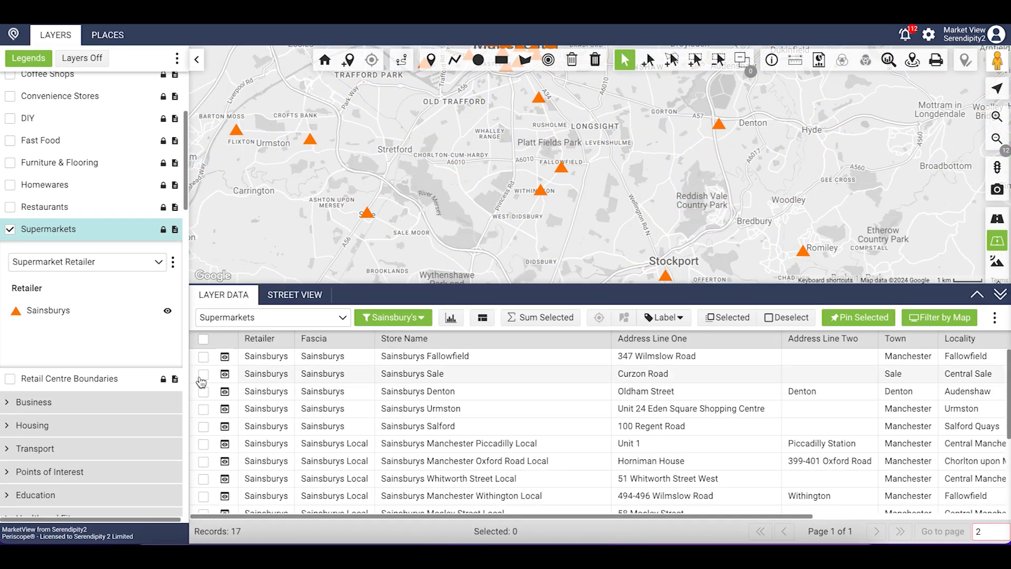
Select the Sale and Denton Sainsbury's stores and draw a 1.9-mile circle around Sale.
left_click(204, 375)
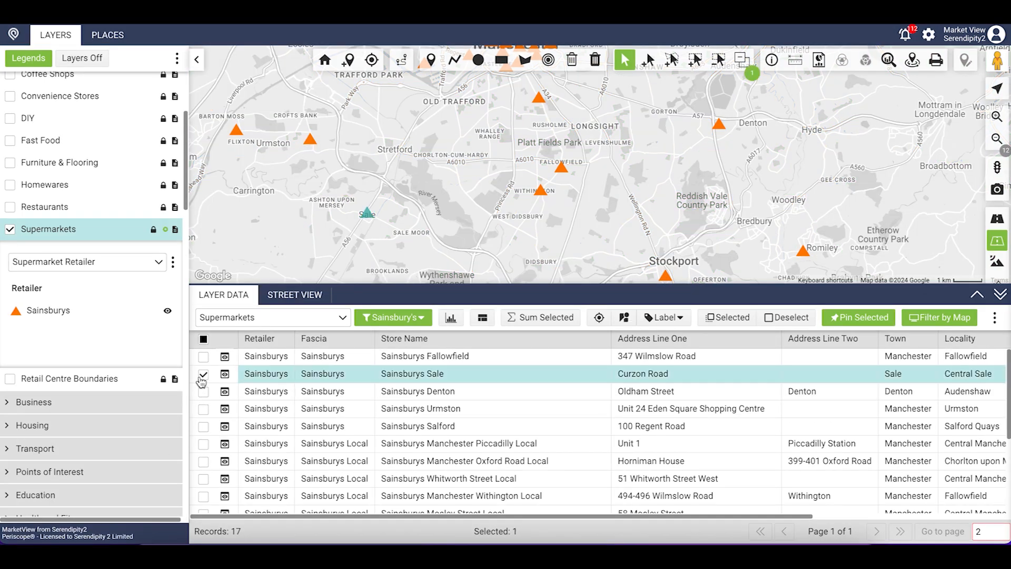
left_click(203, 393)
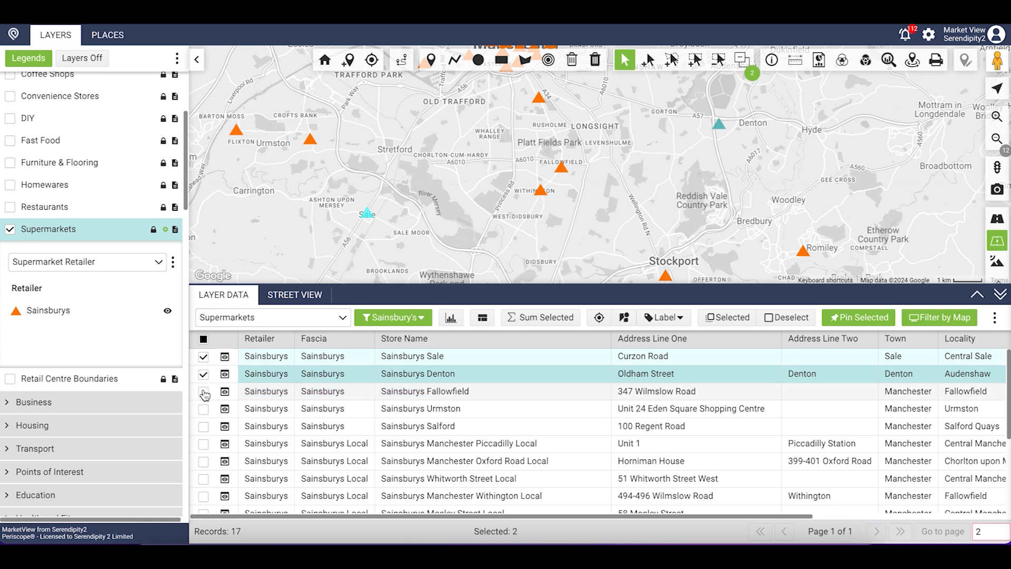
left_click(1000, 294)
left_click(478, 59)
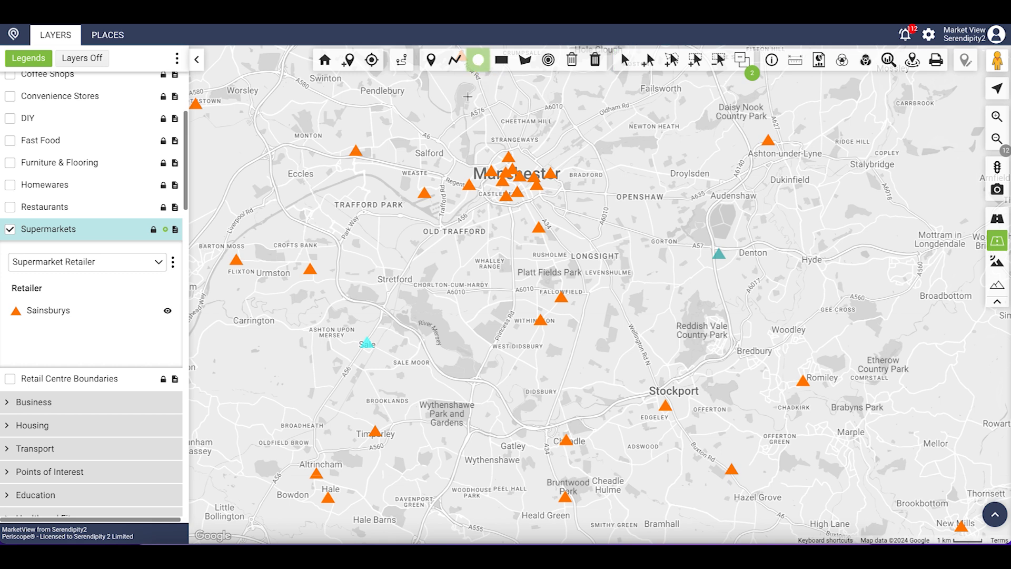
left_click_drag(367, 344, 454, 342)
Set the Sale circle's radius to 2.5 miles and draw a circle around the Denton store.
double_click(657, 95)
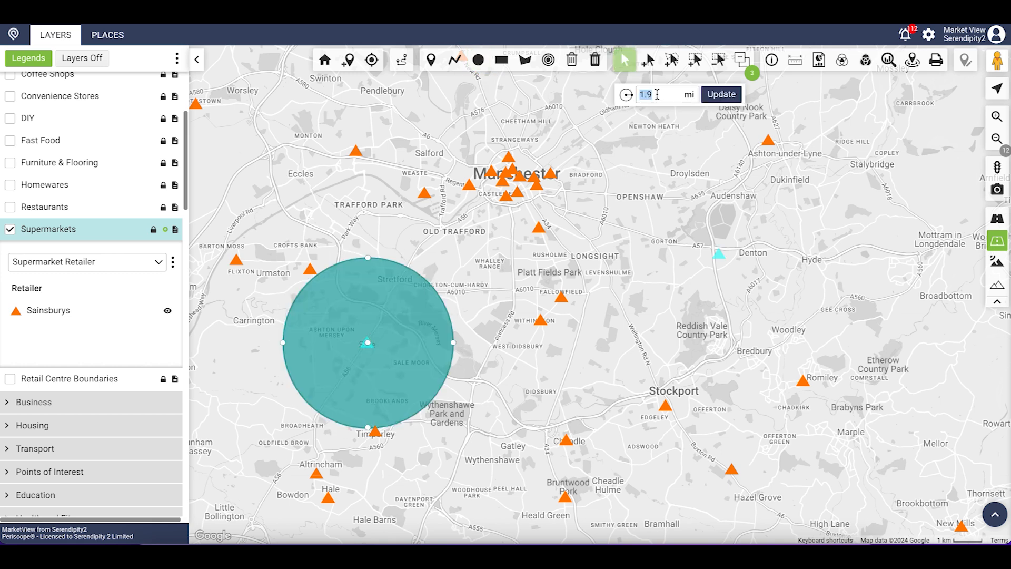
type("2.5")
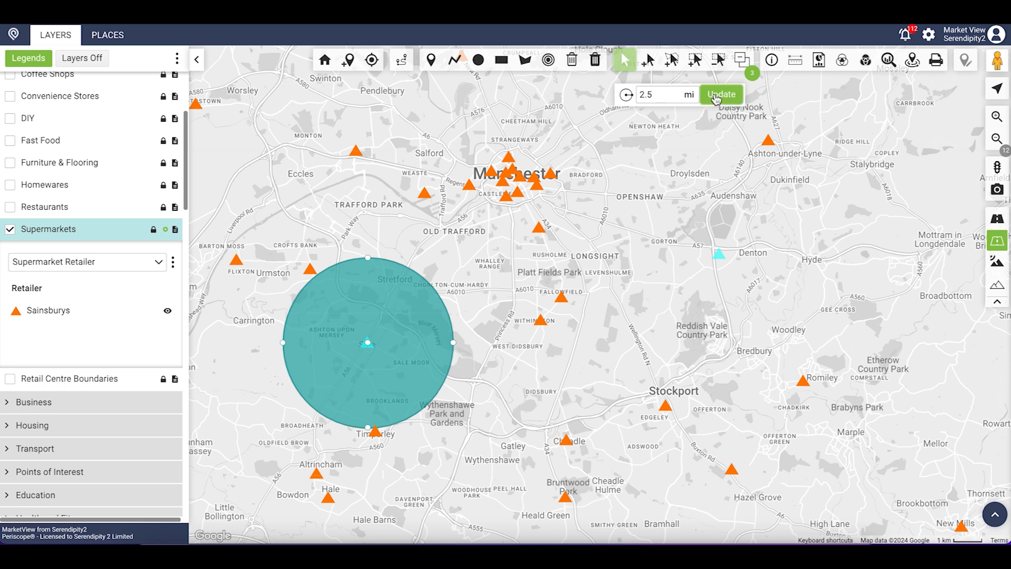
left_click(720, 95)
left_click(479, 62)
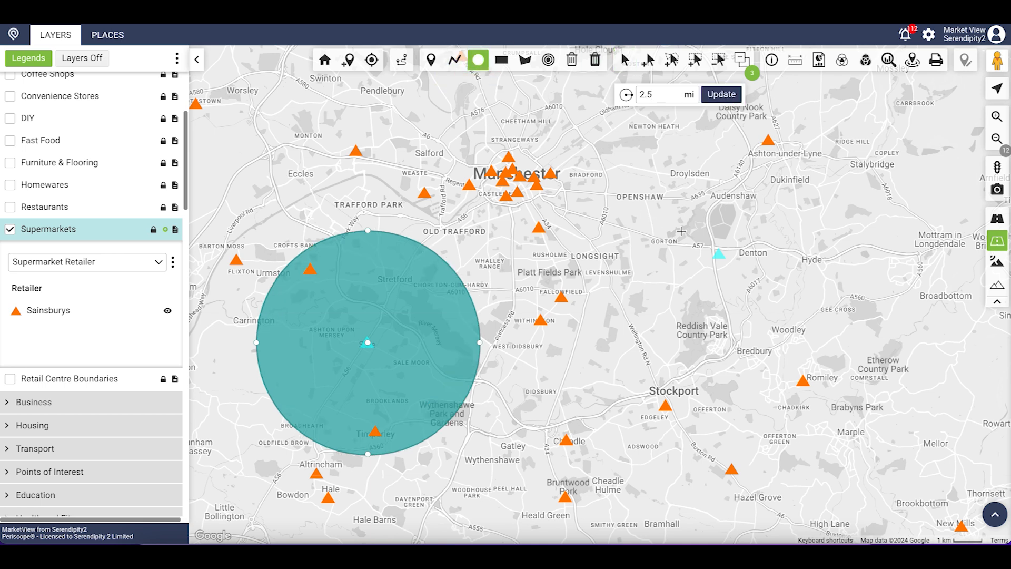
left_click_drag(719, 255, 639, 175)
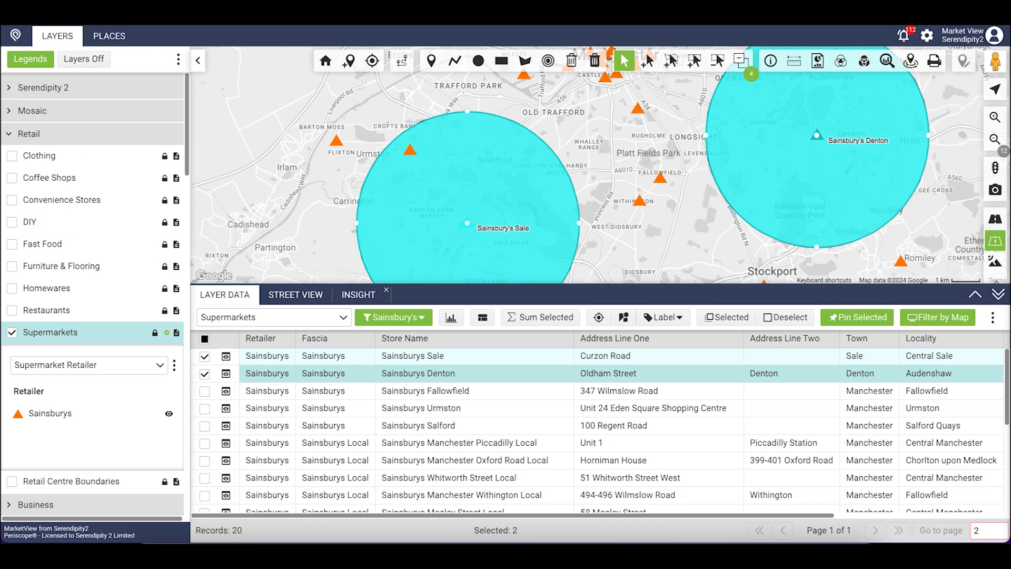
Review the Sale vs Denton insight tables for supermarkets, businesses, retail centres, workplace census and chocolate buyers.
left_click(358, 295)
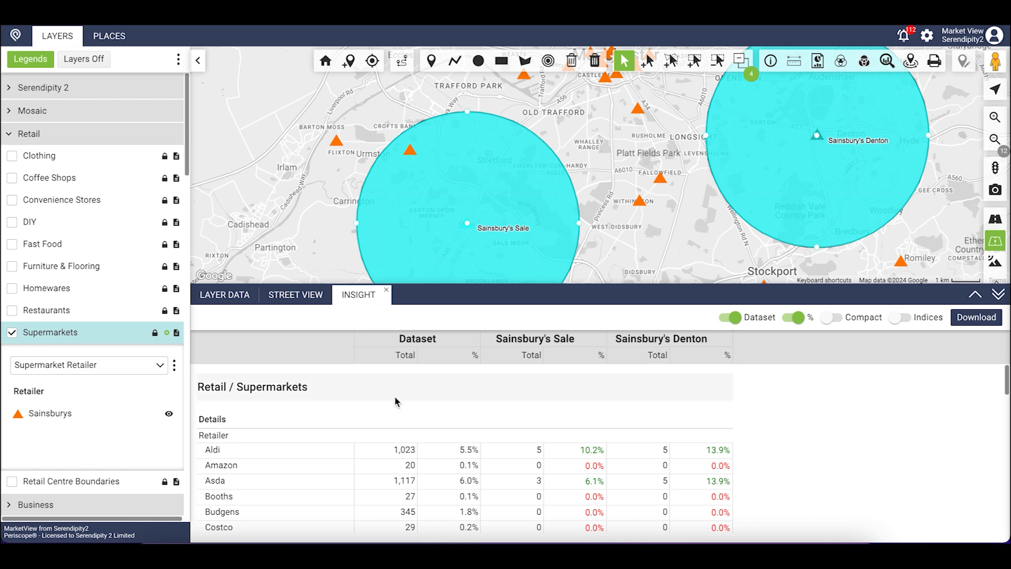
scroll(397, 401, "down", 2)
scroll(396, 400, "down", 3)
scroll(395, 400, "down", 3)
scroll(395, 400, "down", 3)
scroll(396, 401, "down", 3)
scroll(396, 401, "down", 3)
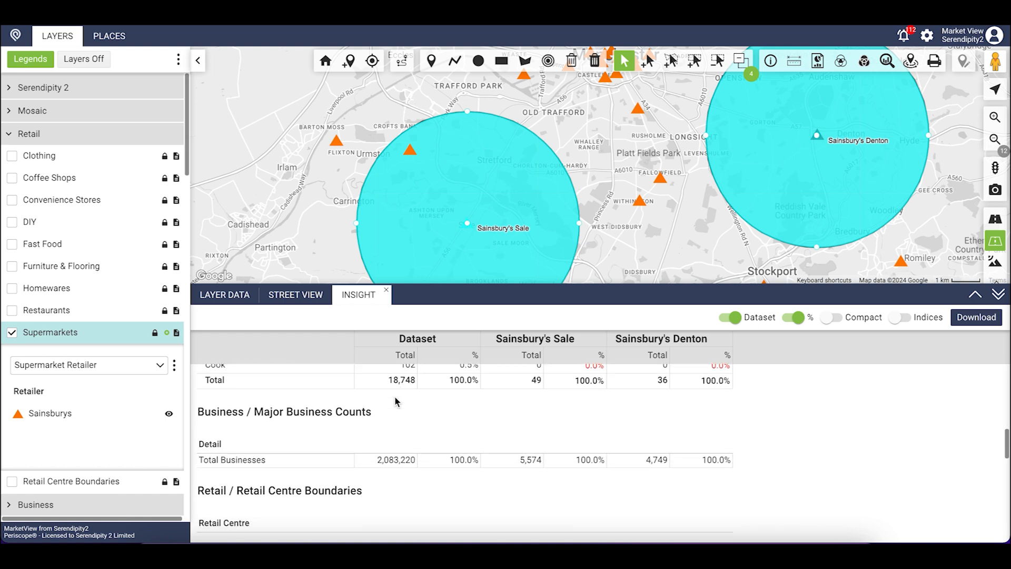
scroll(396, 402, "down", 3)
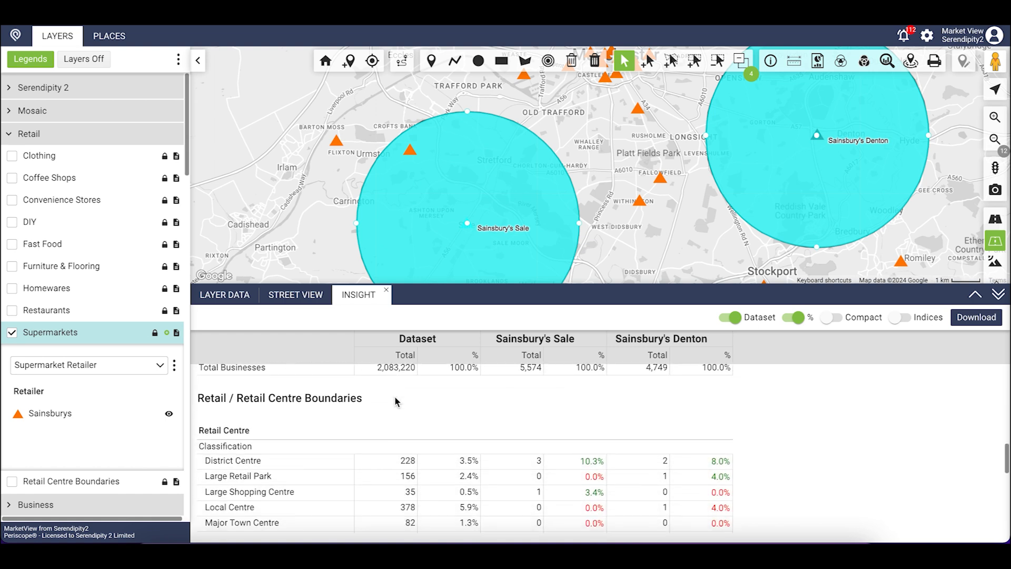
scroll(396, 401, "down", 3)
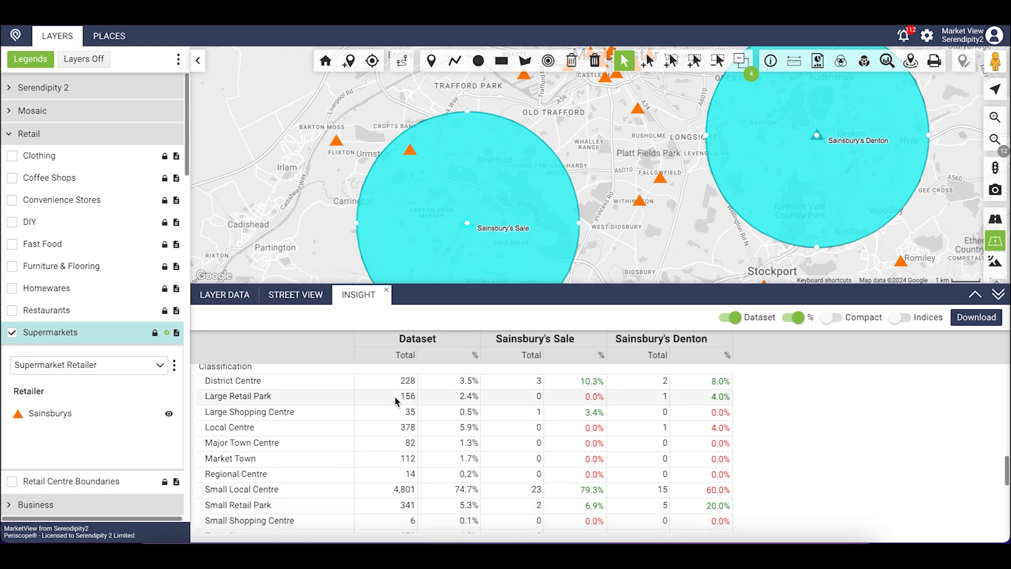
scroll(396, 401, "down", 3)
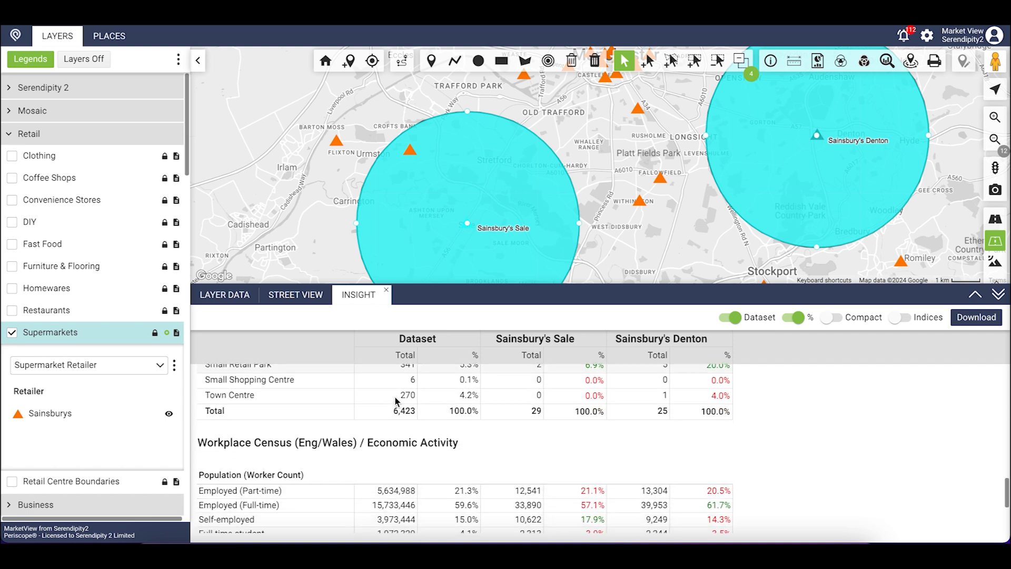
scroll(396, 402, "down", 3)
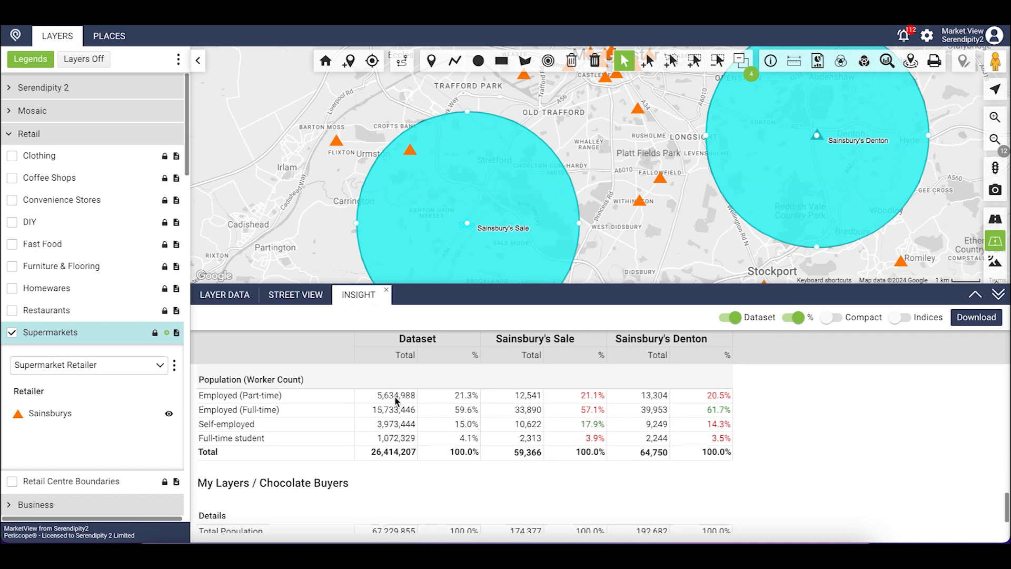
scroll(396, 401, "down", 2)
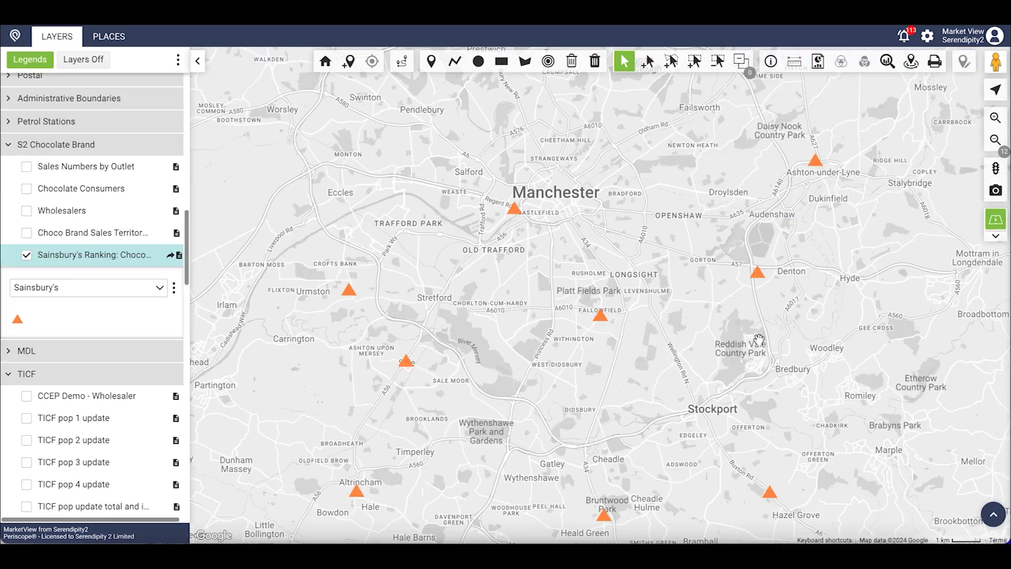
Zoom out to all of Britain and sort the ranking stores' records by Chocolate Customers Rank.
left_click(996, 145)
left_click(997, 145)
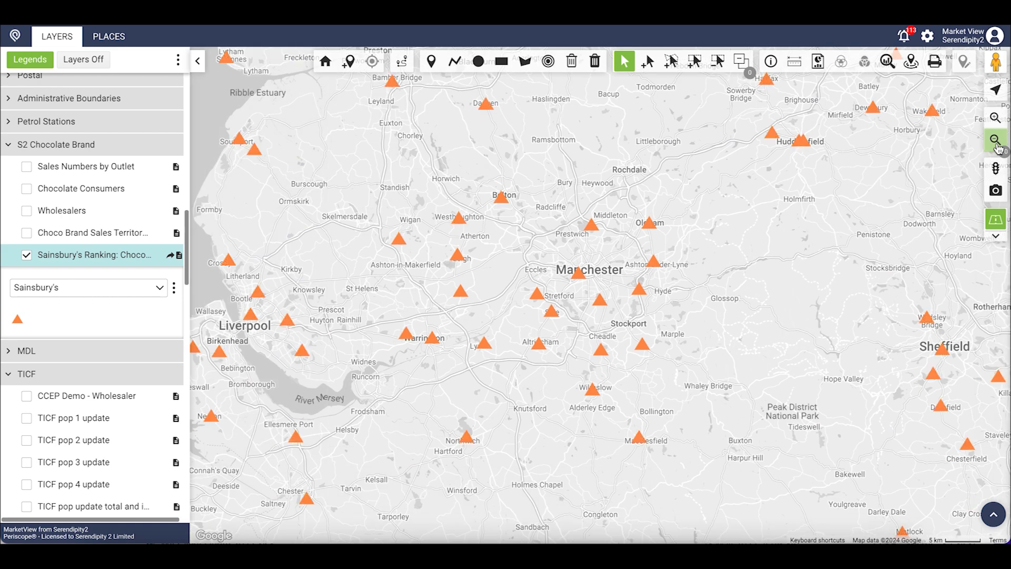
left_click(996, 146)
left_click(997, 145)
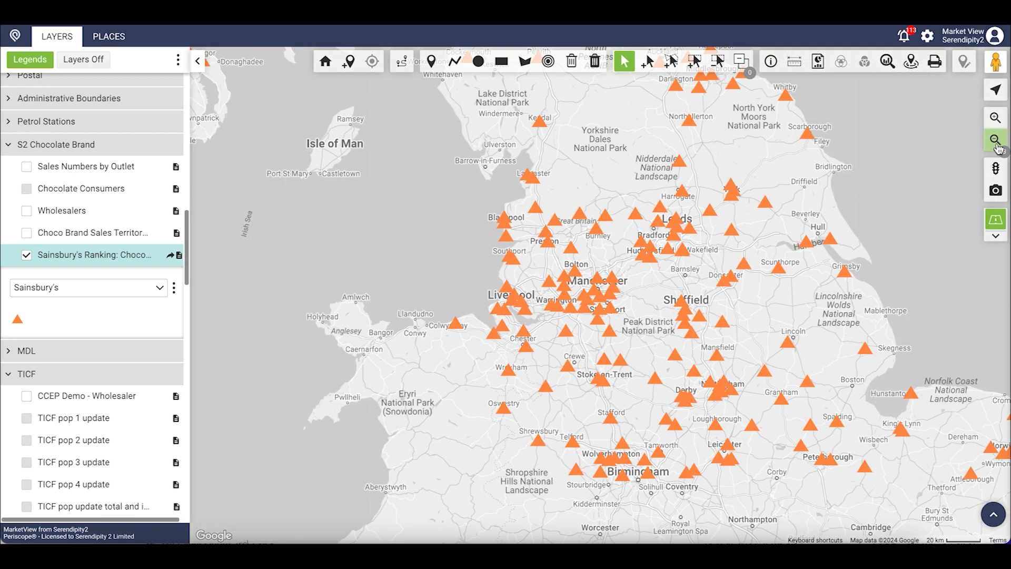
left_click(997, 145)
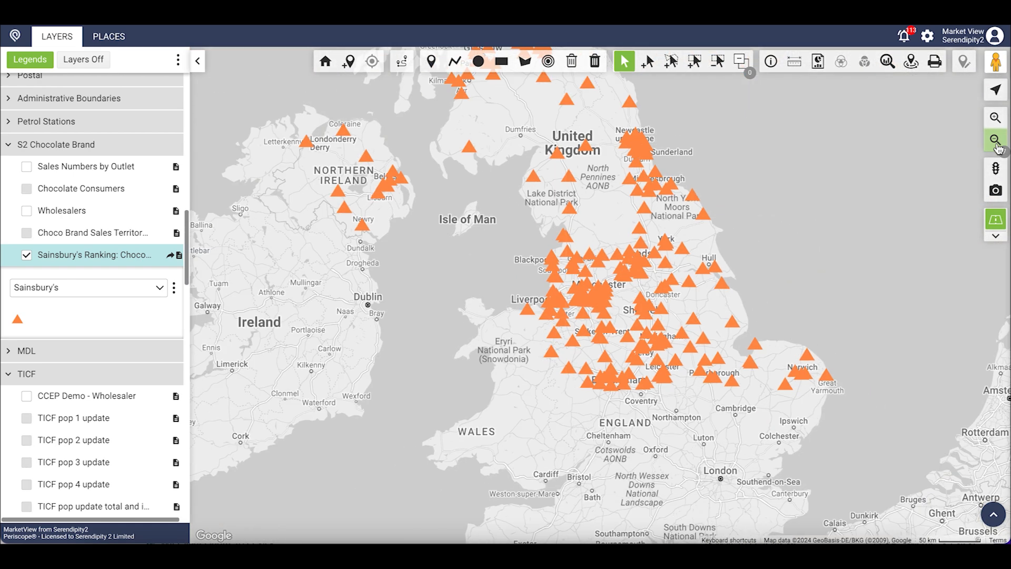
left_click(993, 515)
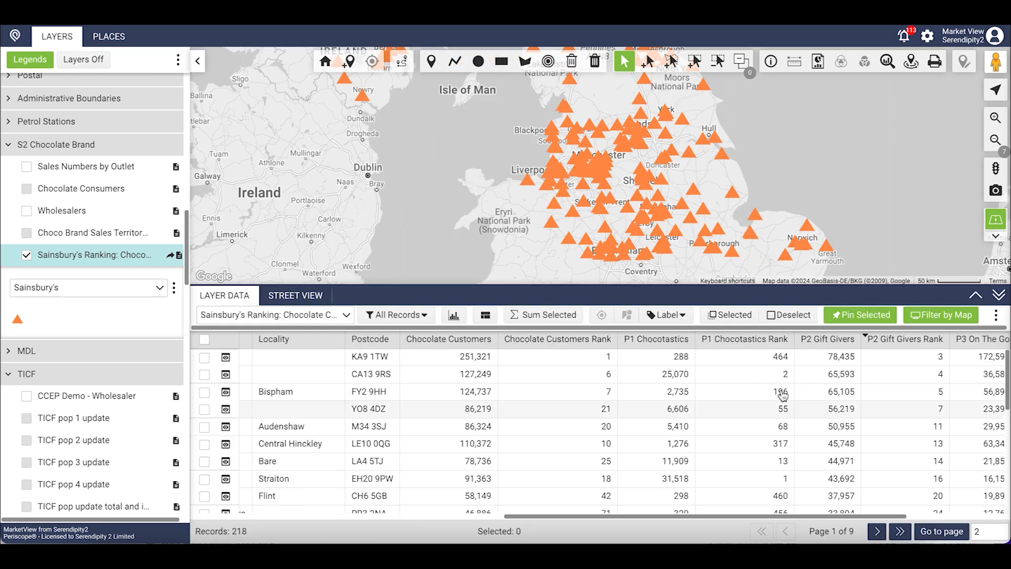
left_click(594, 340)
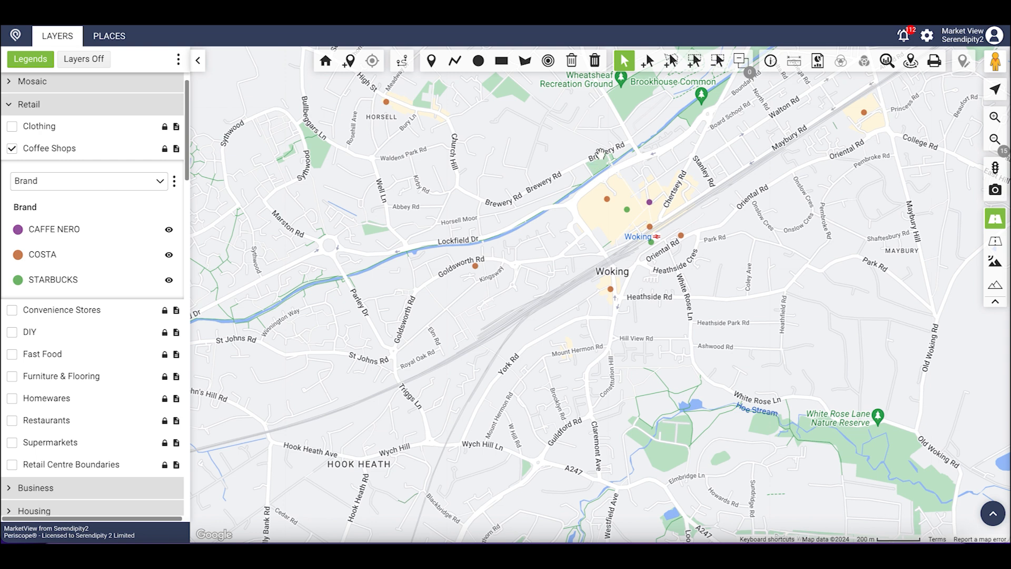
Place a 15-minute drive-time catchment on central Woking.
left_click(550, 64)
left_click_drag(561, 100, 340, 118)
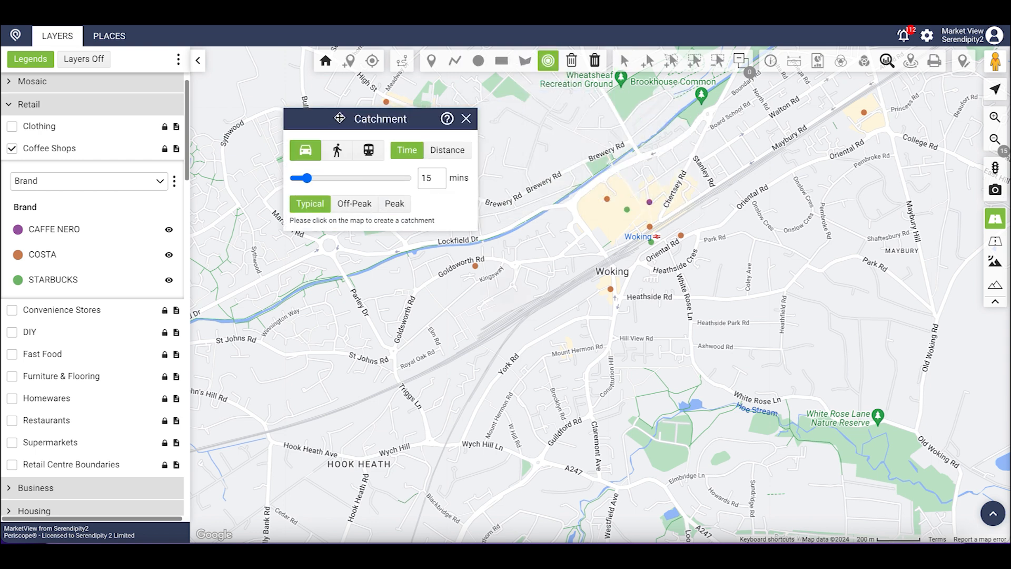
left_click(614, 216)
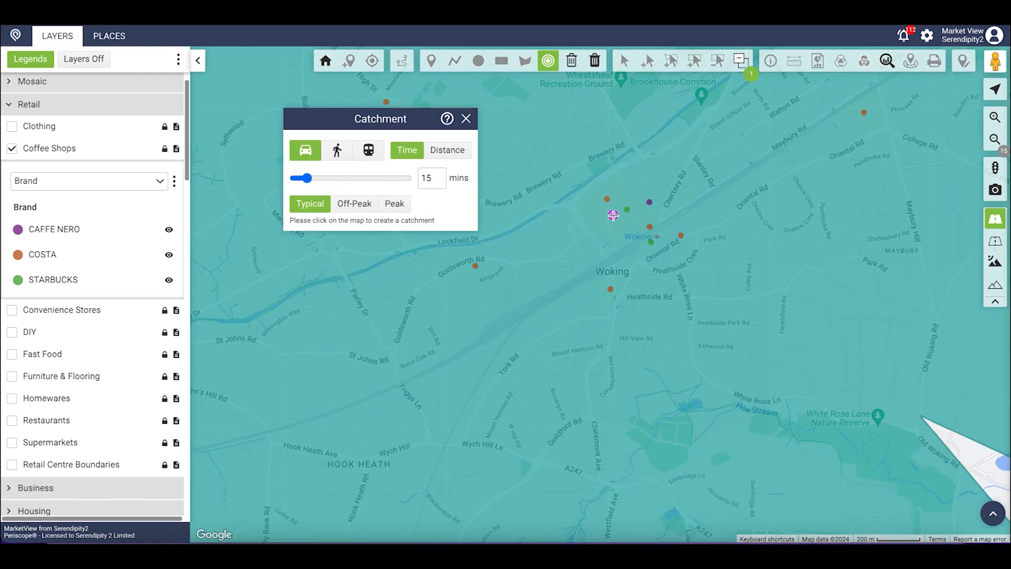
scroll(614, 213, "down", 2)
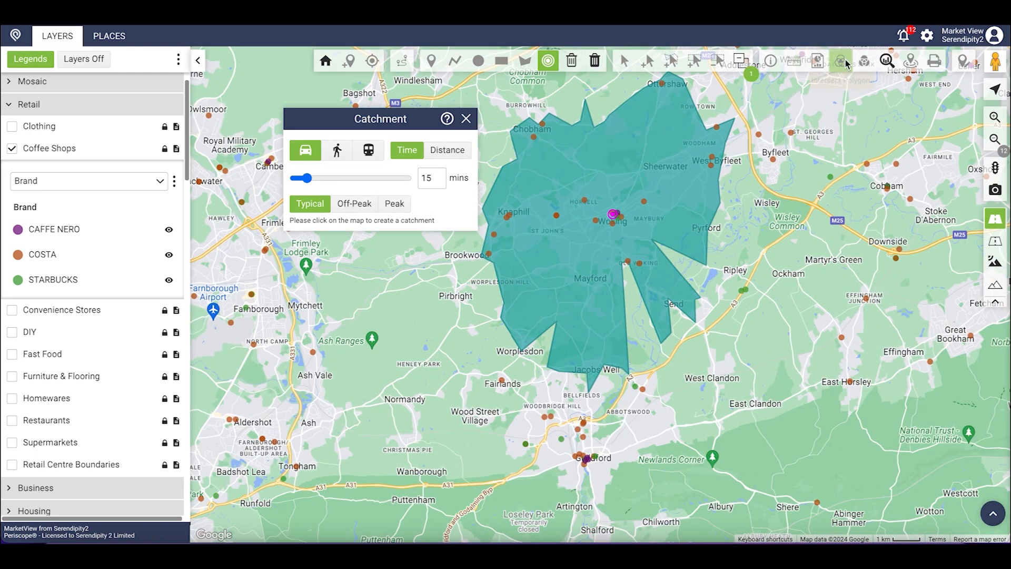
left_click(473, 126)
Generate the Census21 Area Report for the Woking catchment and page through it.
left_click(633, 142)
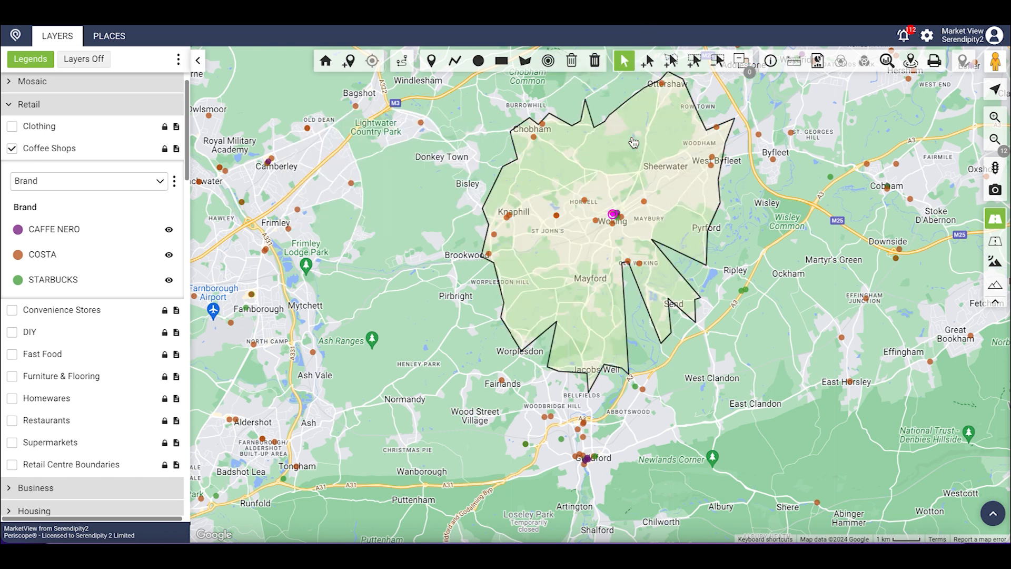
double_click(634, 143)
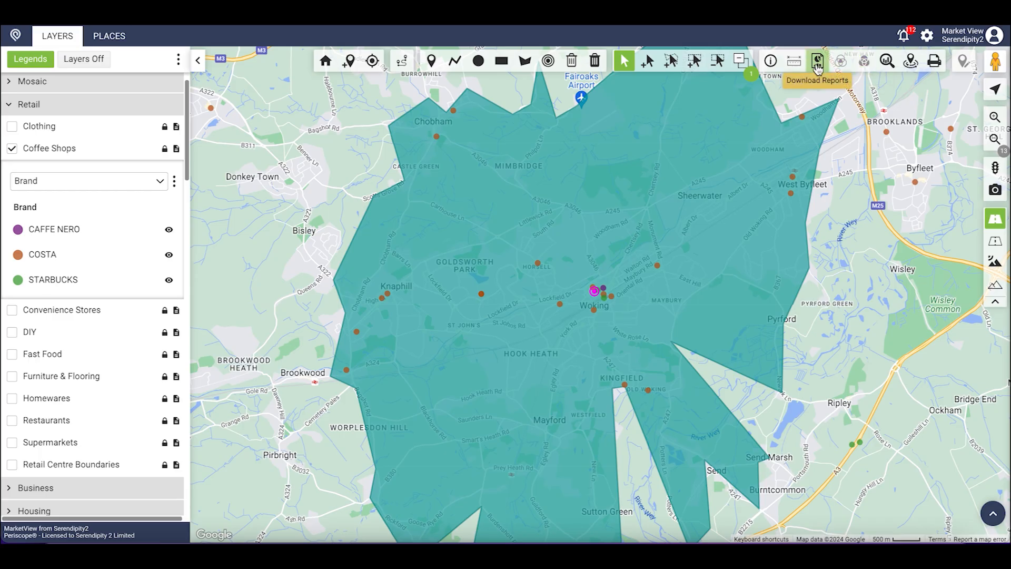
left_click(818, 61)
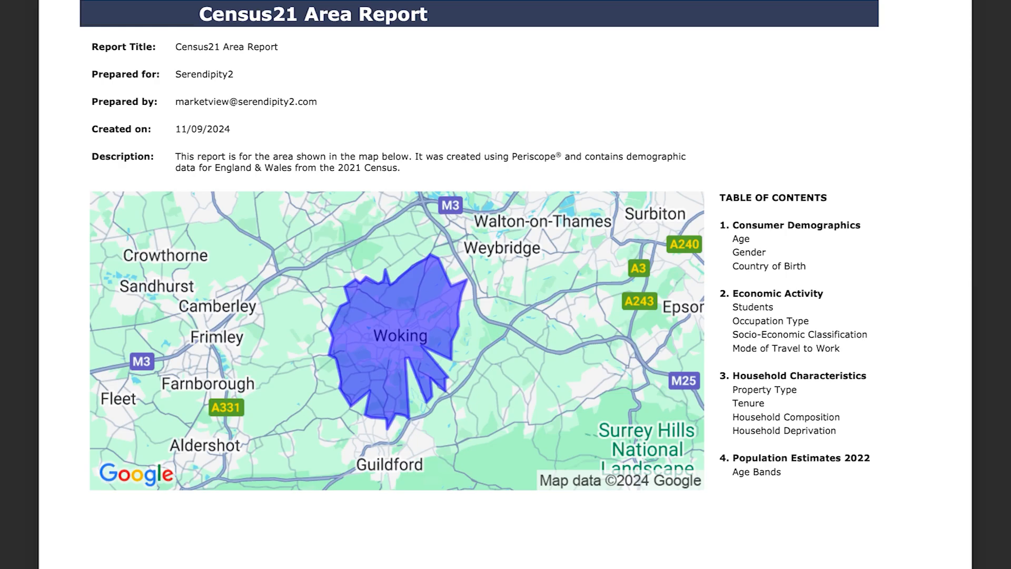
key("Page_Down")
key("Page_Down")
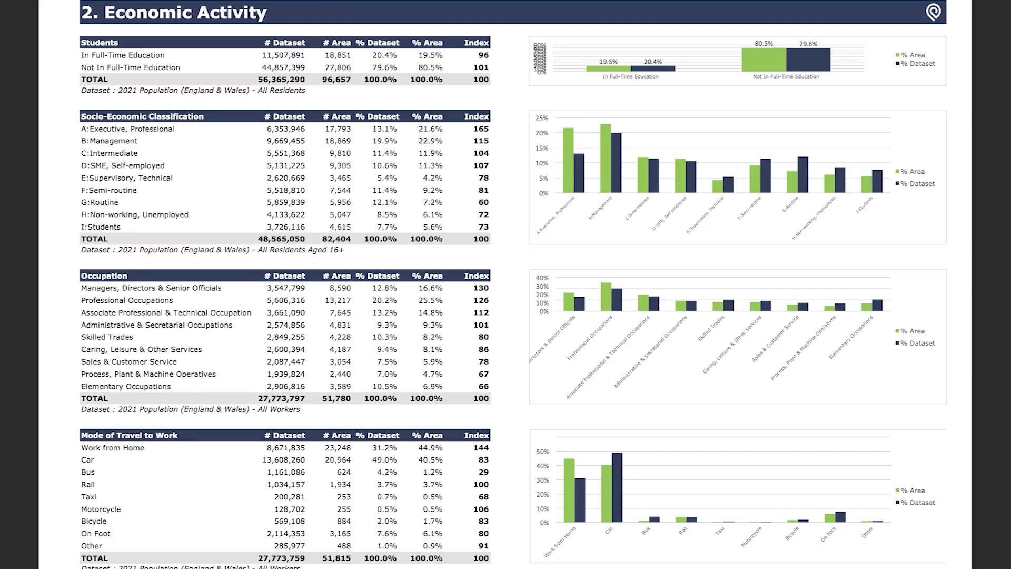
key("Page_Down")
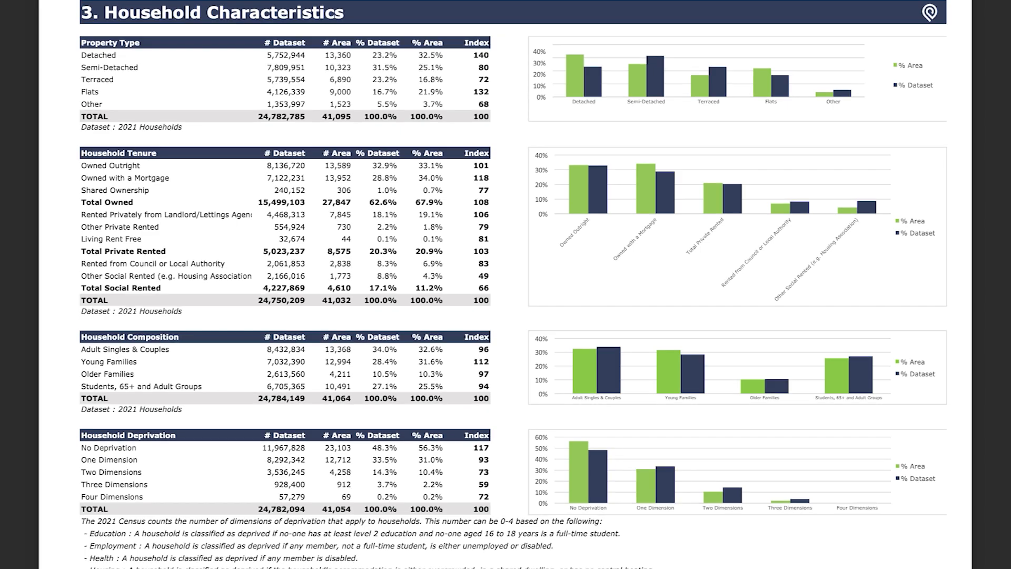